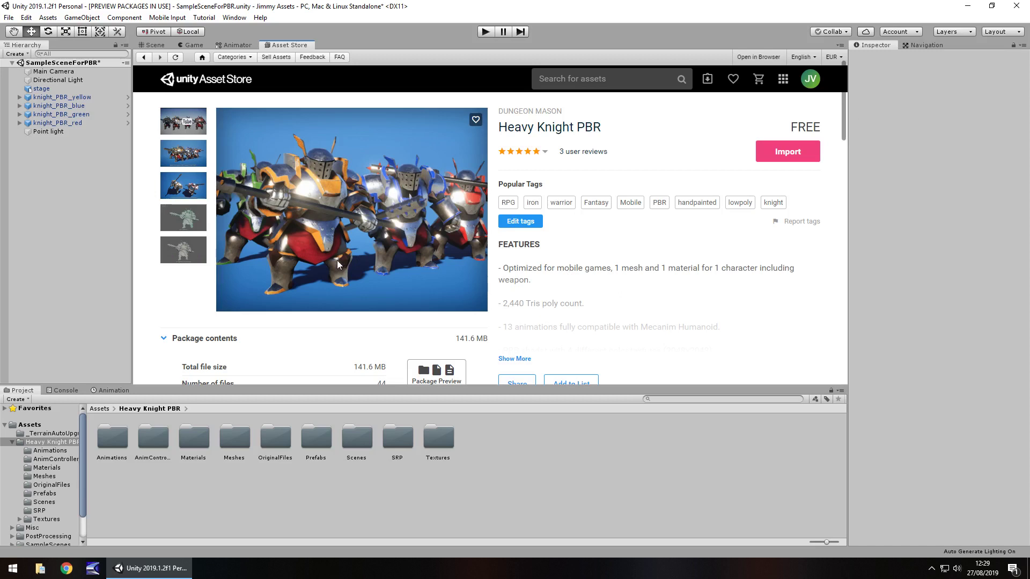
Switch to the Scene view and zoom and pan onto the blue, yellow, green and red knights and their lances
{"action": "left_click", "coordinate": [156, 45]}
{"action": "scroll", "coordinate": [485, 263], "scroll_direction": "up", "scroll_amount": 4}
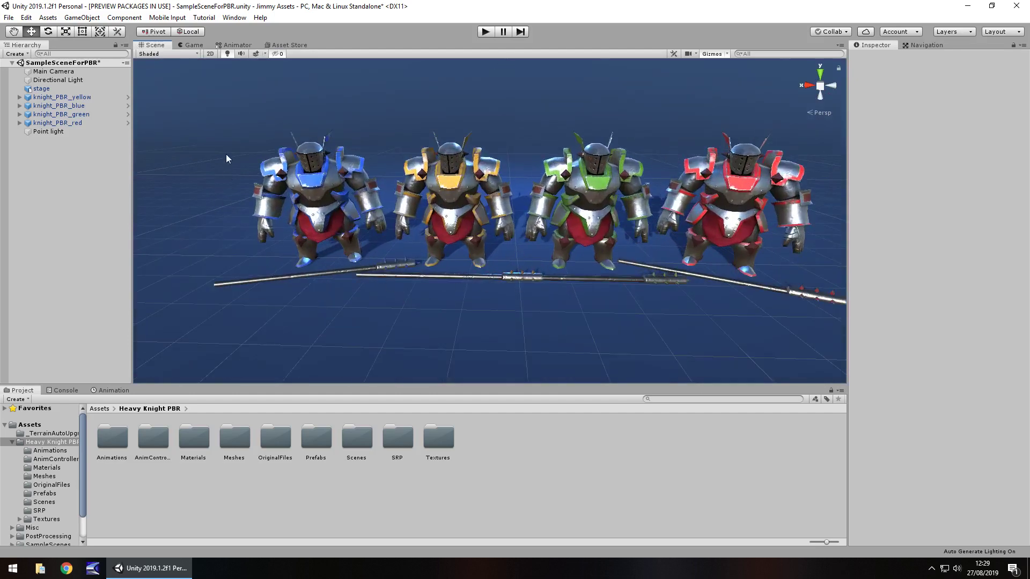
{"action": "right_click_drag", "start_coordinate": [322, 340], "coordinate": [318, 307]}
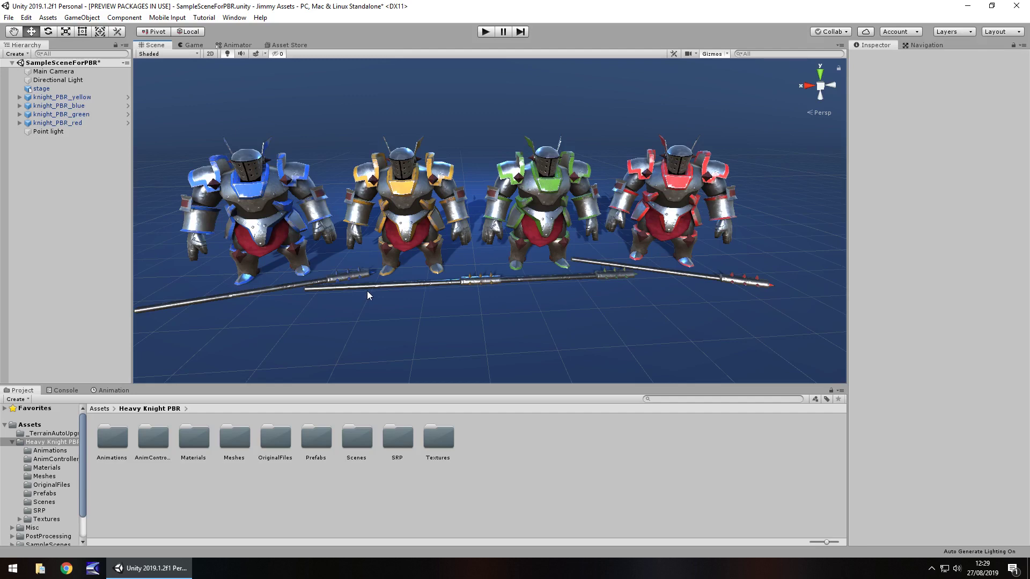
{"action": "left_click_drag", "start_coordinate": [381, 295], "coordinate": [384, 295], "text": "alt"}
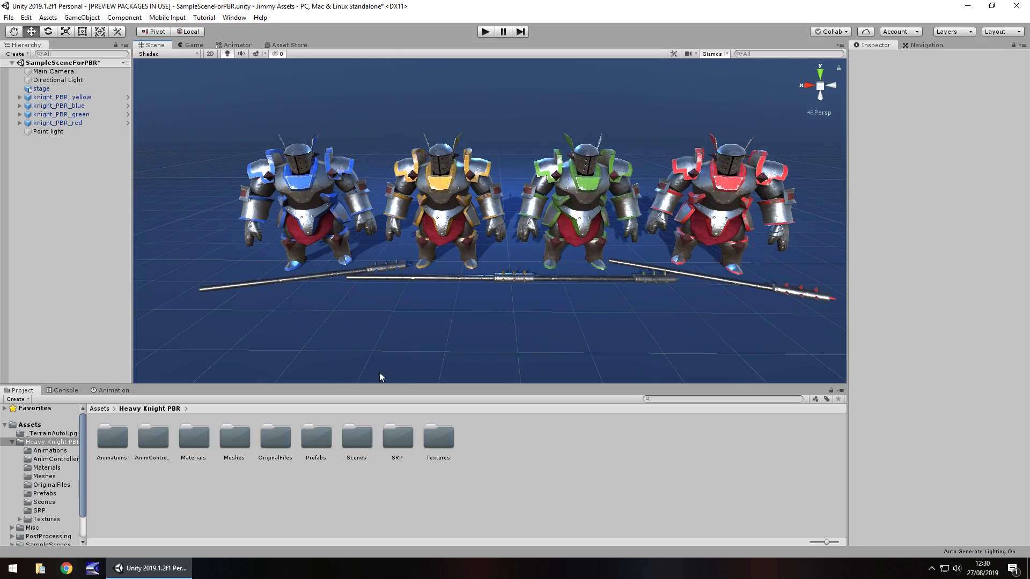
Browse the Prefabs and Materials, inspect knightPBRBlue, and view the green, red and blue texture folders
{"action": "double_click", "coordinate": [317, 441]}
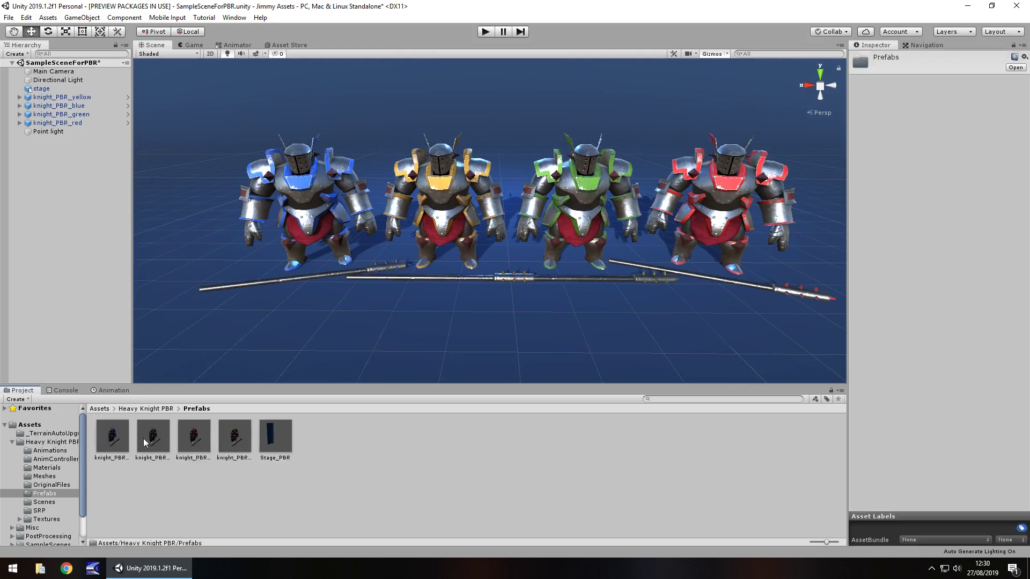
{"action": "left_click", "coordinate": [57, 468]}
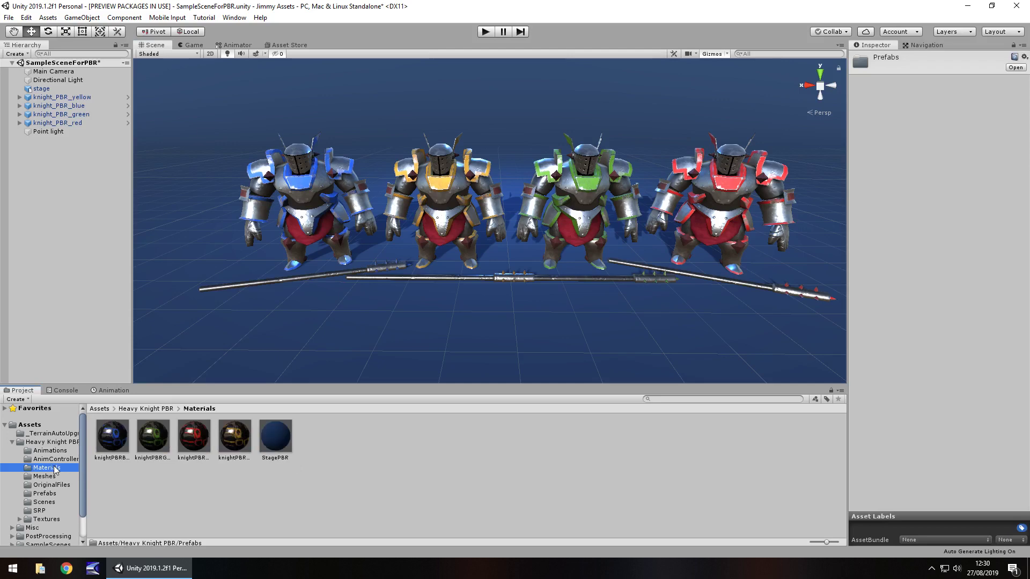
{"action": "left_click", "coordinate": [115, 446]}
{"action": "left_click", "coordinate": [861, 102]}
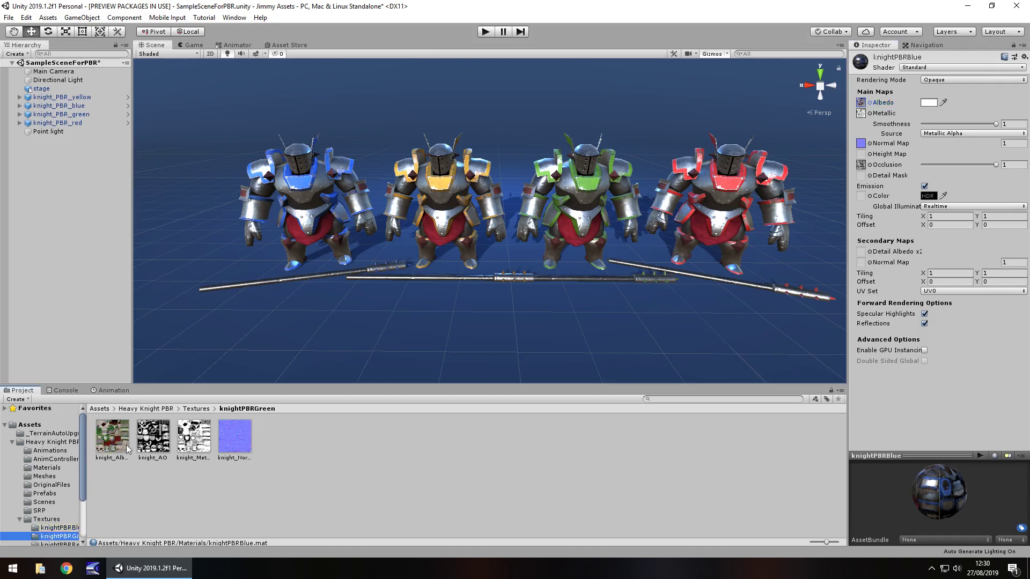
{"action": "left_click", "coordinate": [54, 535]}
{"action": "left_click", "coordinate": [60, 513]}
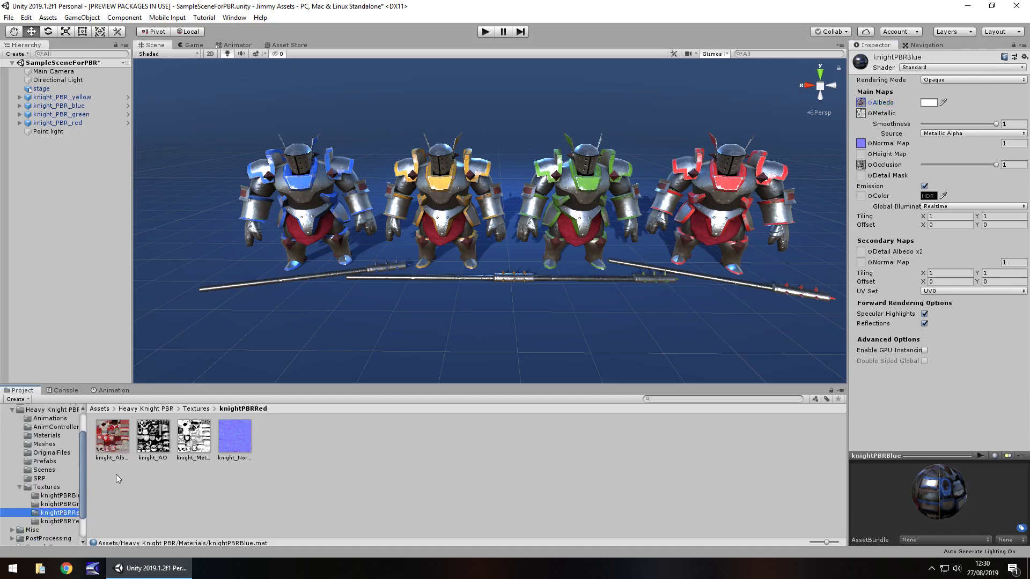
{"action": "left_click", "coordinate": [56, 504]}
{"action": "left_click", "coordinate": [59, 496]}
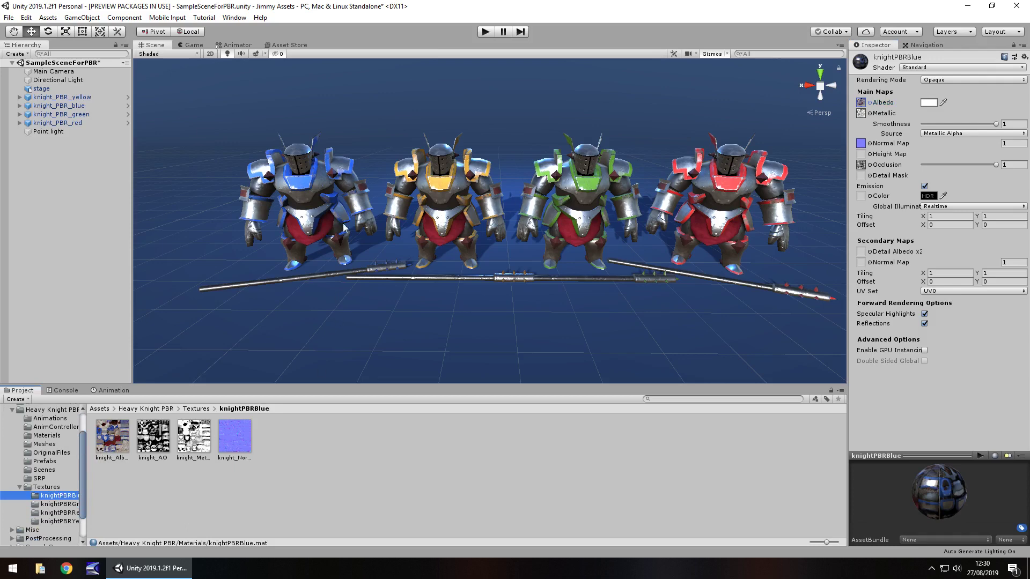
Browse the Prefabs, OriginalFiles, Animations and AnimControllers folders, then select knight_PBR_yellow
{"action": "left_click", "coordinate": [47, 462]}
{"action": "left_click", "coordinate": [51, 454]}
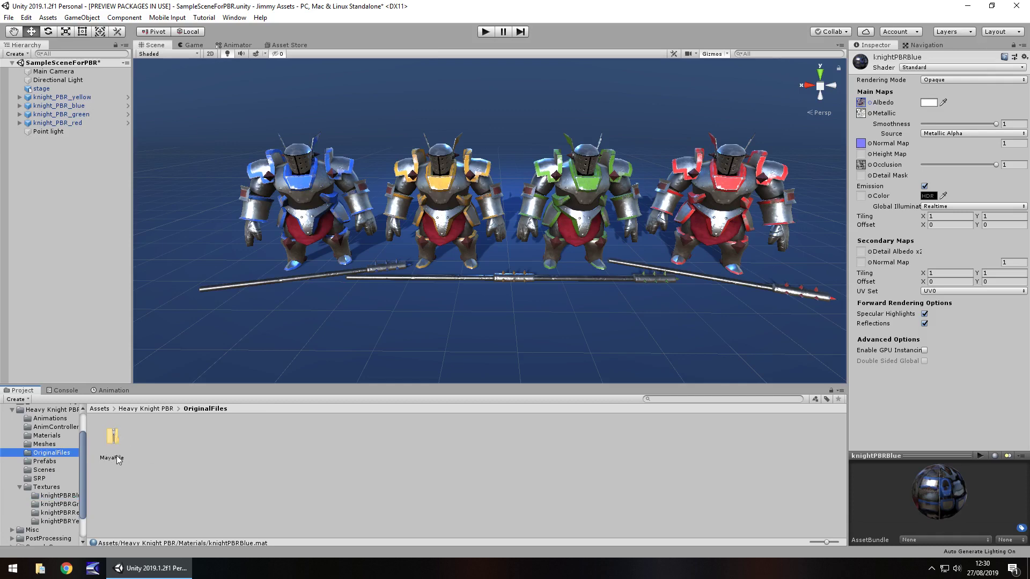
{"action": "left_click", "coordinate": [47, 419]}
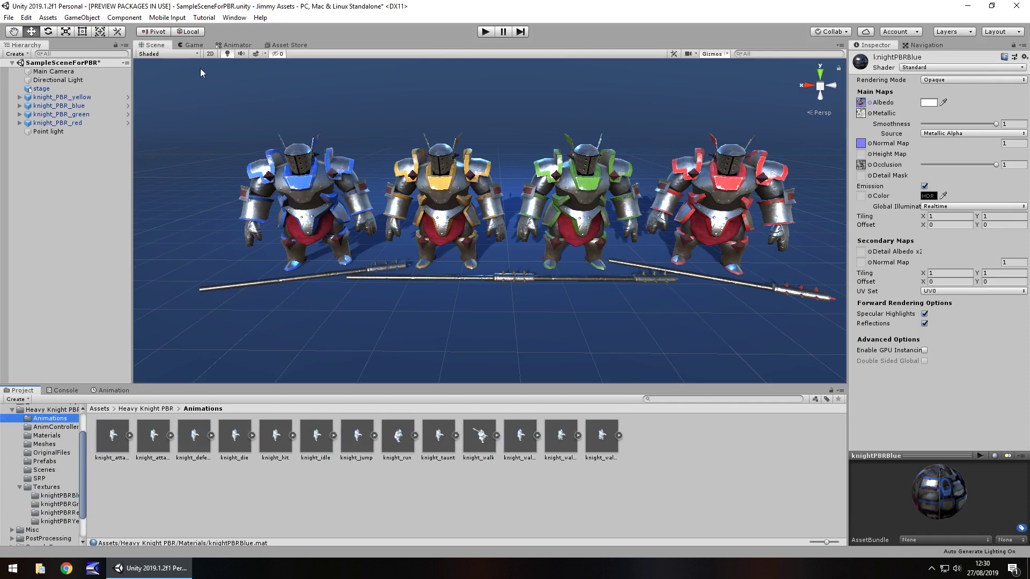
{"action": "left_click", "coordinate": [58, 434]}
{"action": "left_click", "coordinate": [45, 428]}
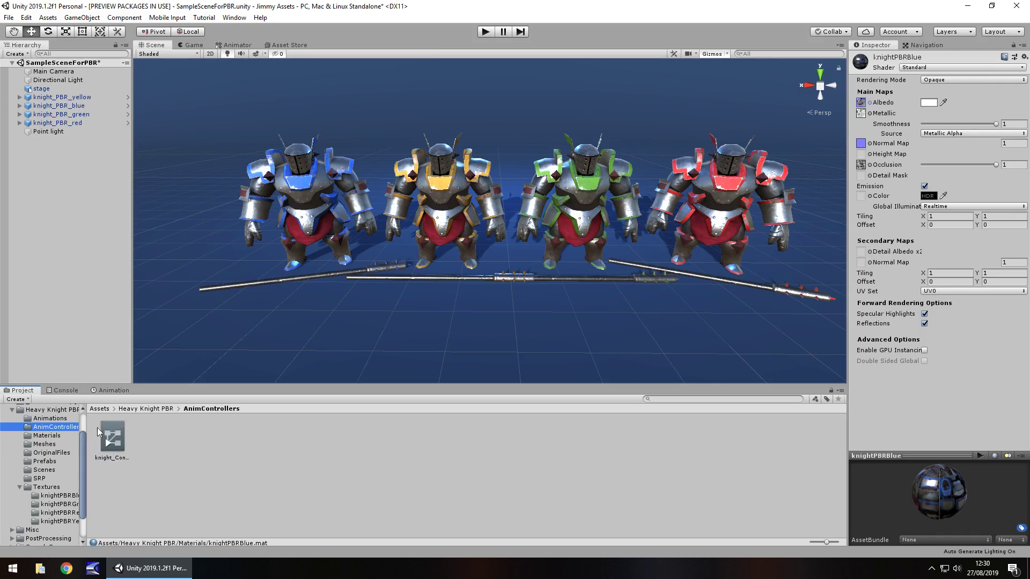
{"action": "left_click", "coordinate": [110, 435]}
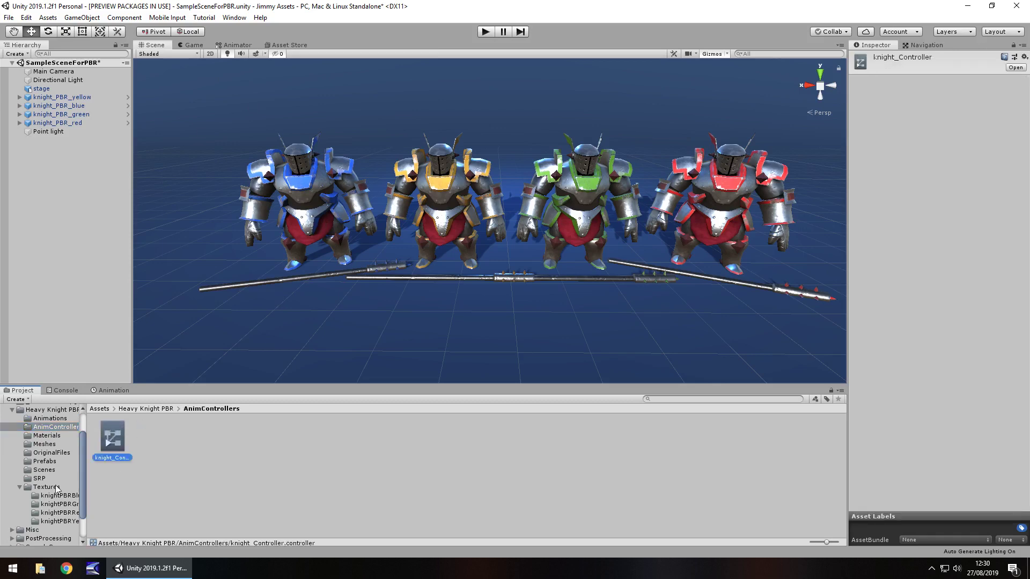
{"action": "left_click", "coordinate": [19, 487]}
{"action": "left_click", "coordinate": [53, 98]}
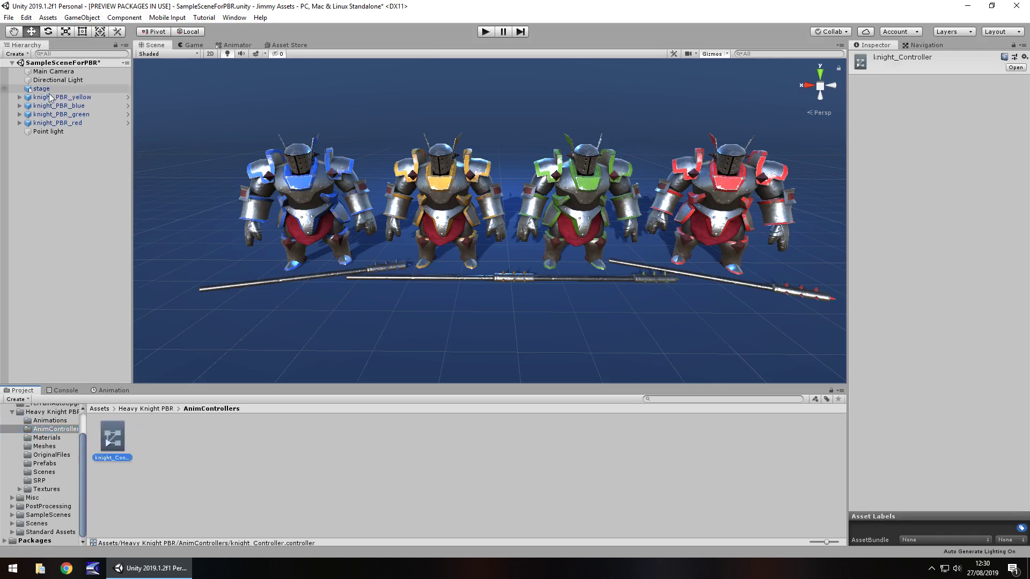
Glance at the Animator graph, then enter Play mode so the four knights animate
{"action": "left_click", "coordinate": [237, 45]}
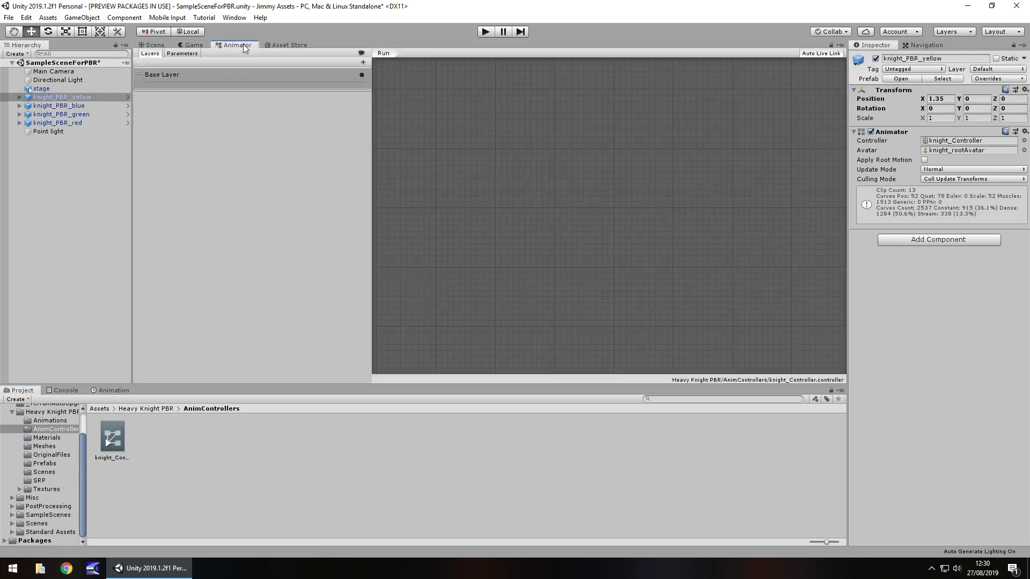
{"action": "left_click", "coordinate": [159, 44]}
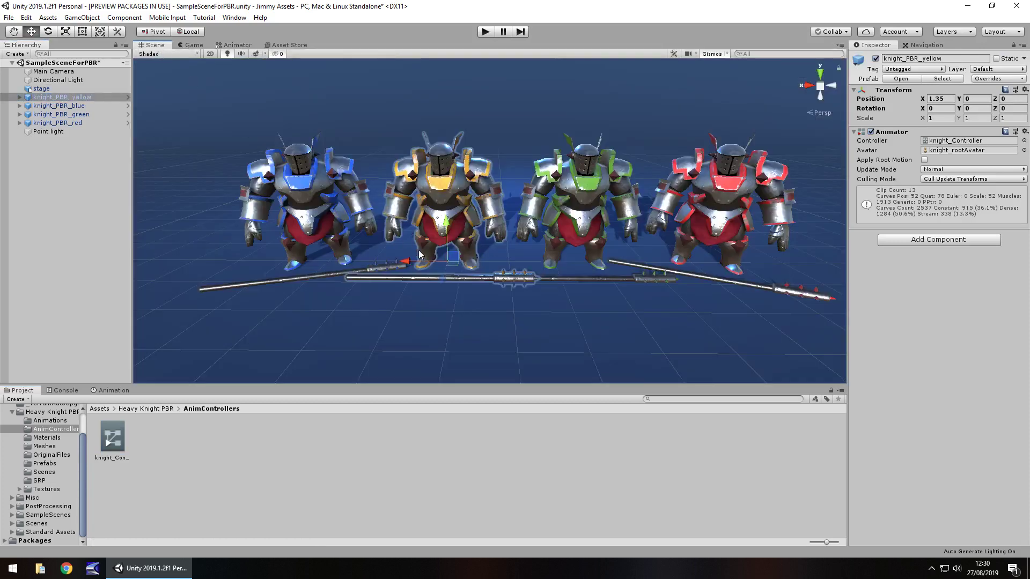
{"action": "left_click", "coordinate": [489, 32]}
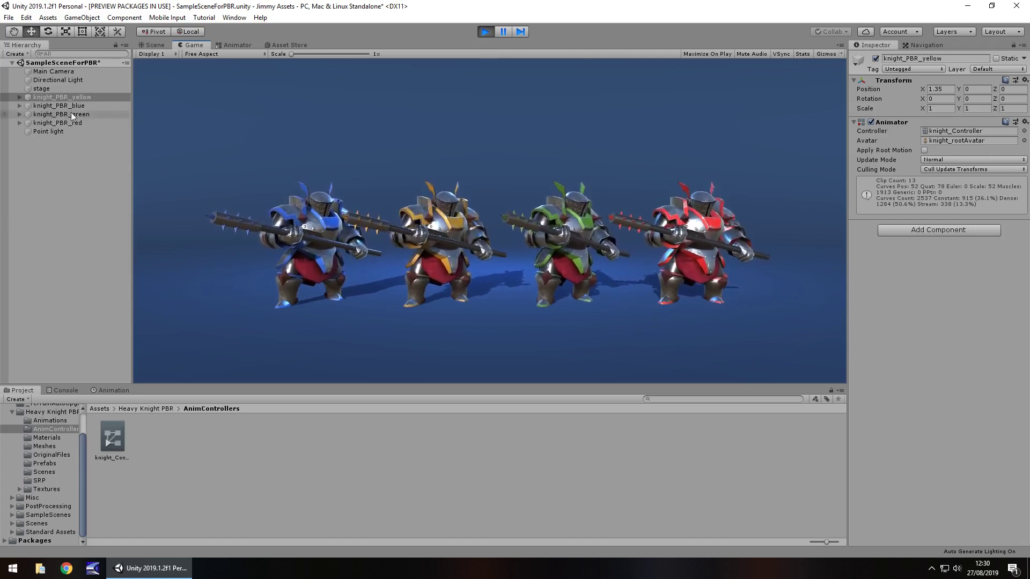
Enable Post Processing Behaviour on the Main Camera, then return to the Heavy Knight PBR store page
{"action": "left_click", "coordinate": [60, 72]}
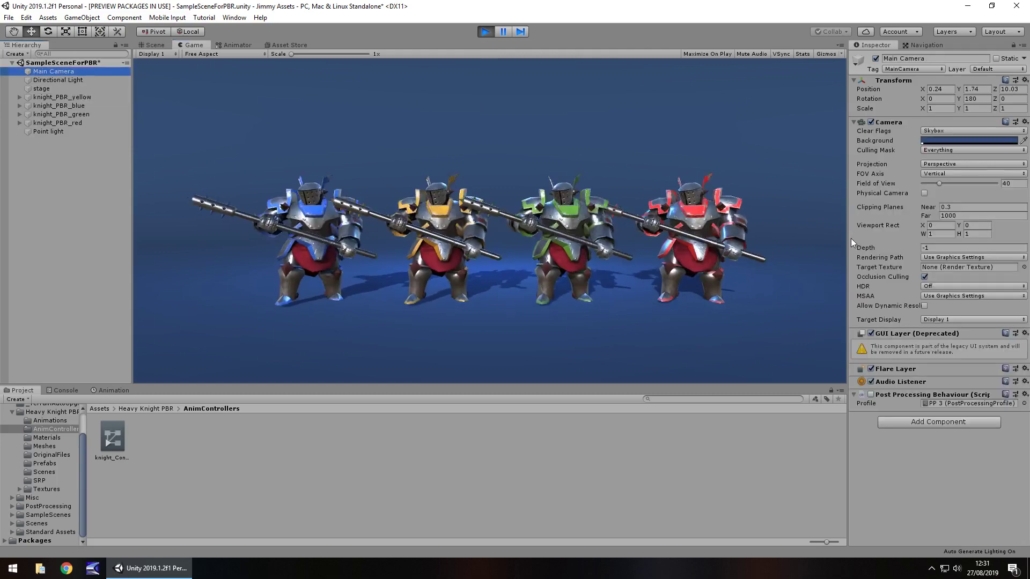
{"action": "left_click", "coordinate": [871, 394]}
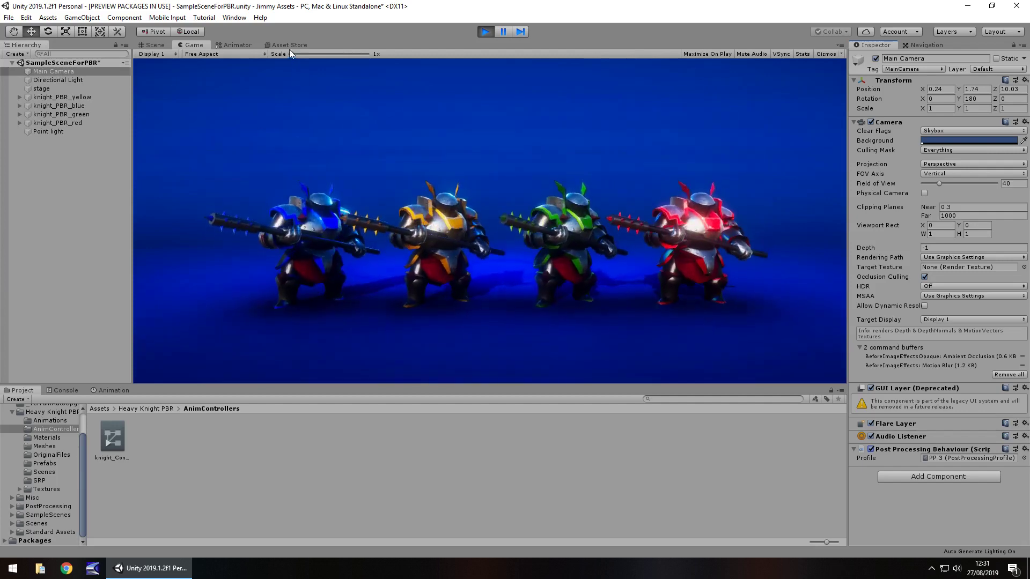
{"action": "left_click", "coordinate": [289, 46]}
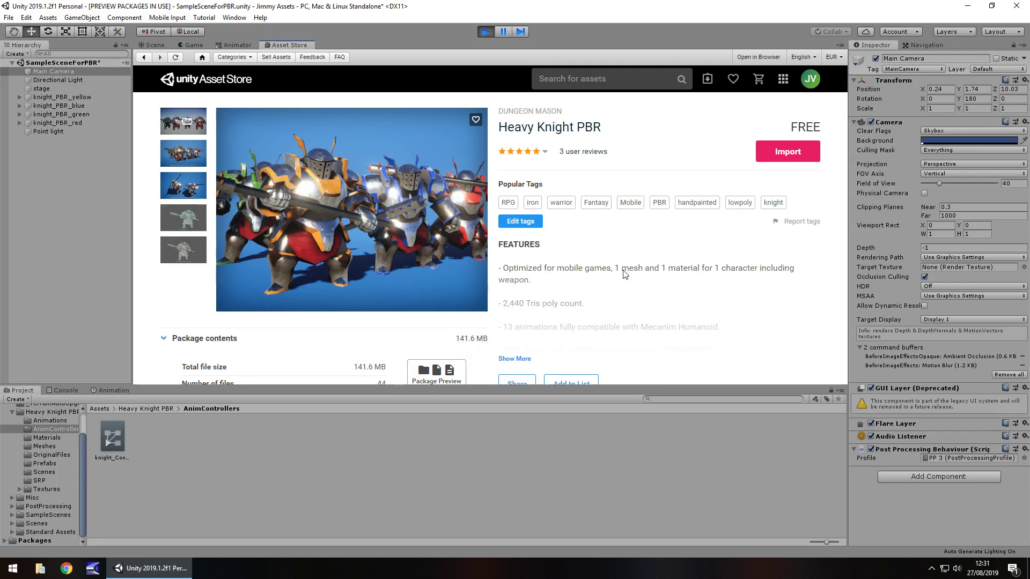
Return to the Game view, select the knightPBRBlue material, and stop and restart Play mode
{"action": "left_click", "coordinate": [192, 45]}
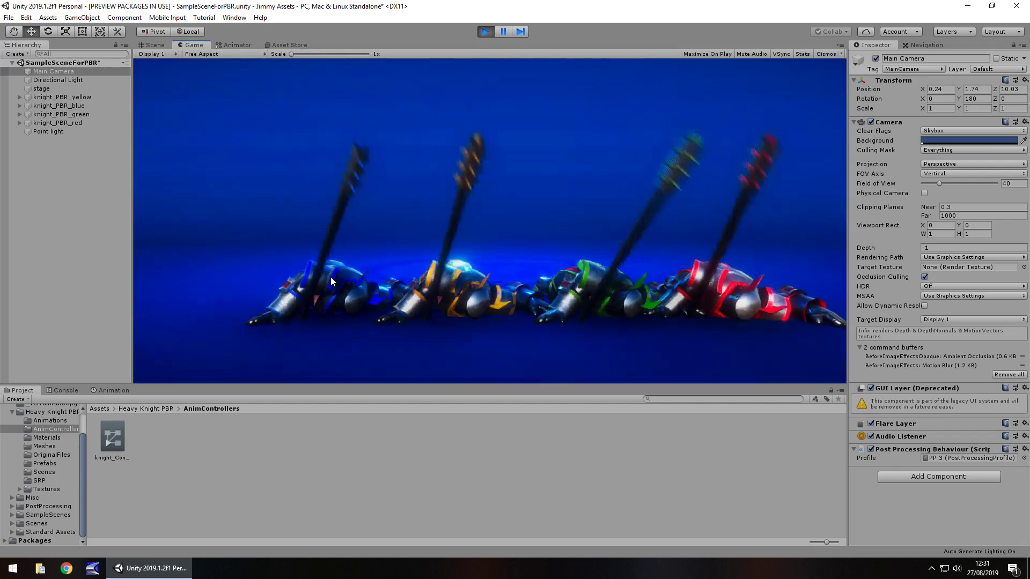
{"action": "left_click", "coordinate": [54, 438]}
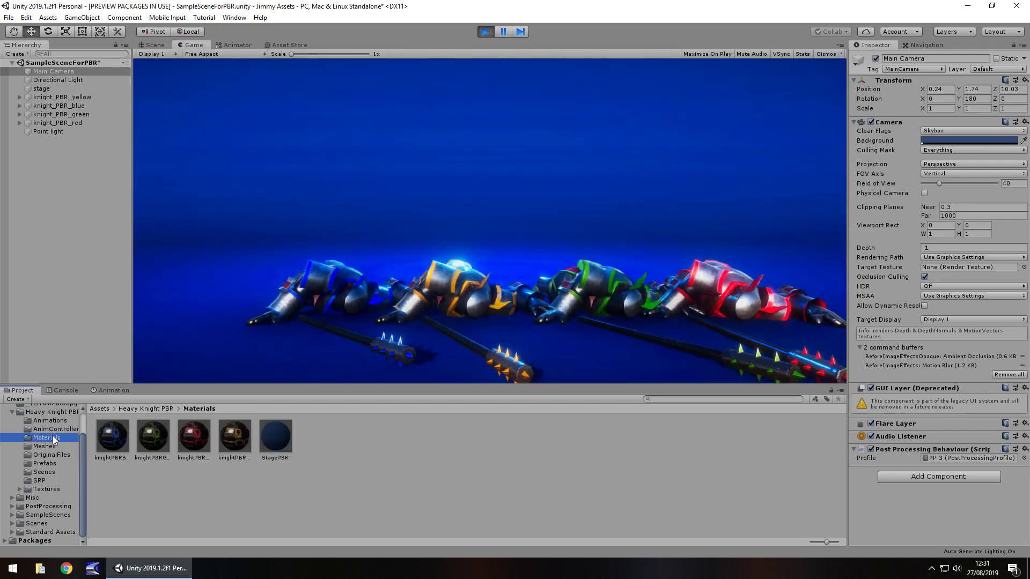
{"action": "left_click", "coordinate": [106, 439]}
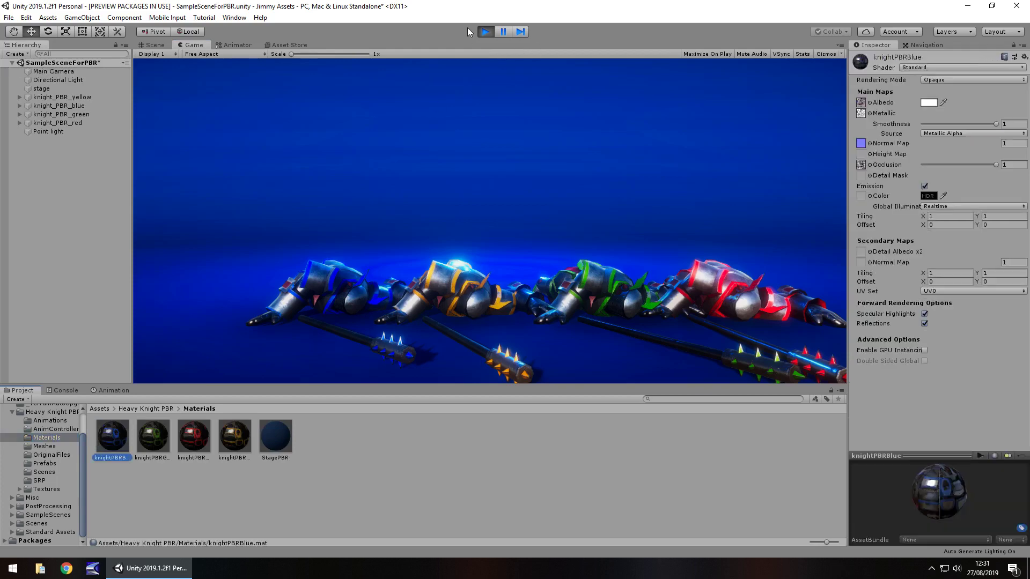
{"action": "left_click", "coordinate": [489, 32]}
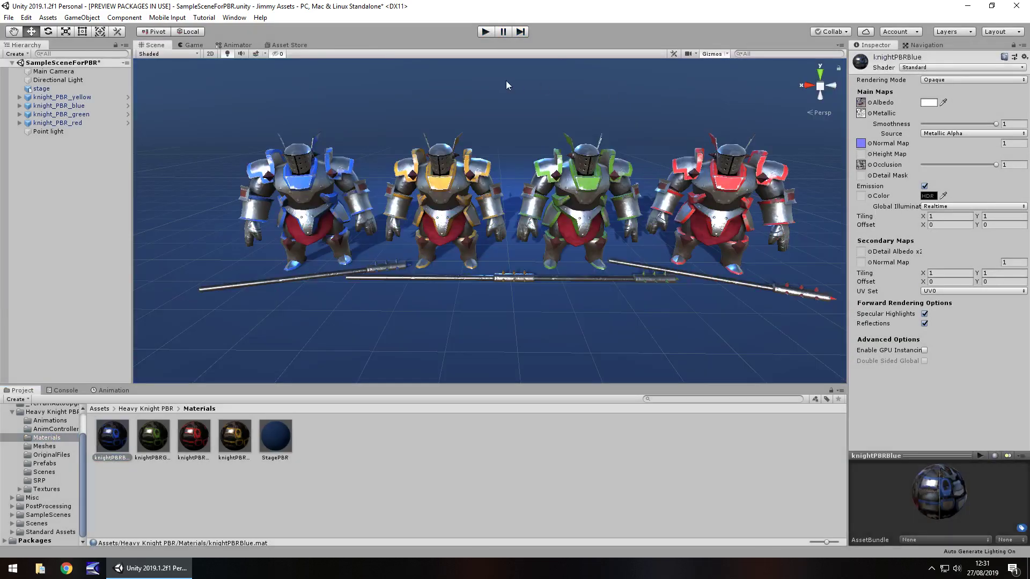
{"action": "left_click", "coordinate": [485, 32]}
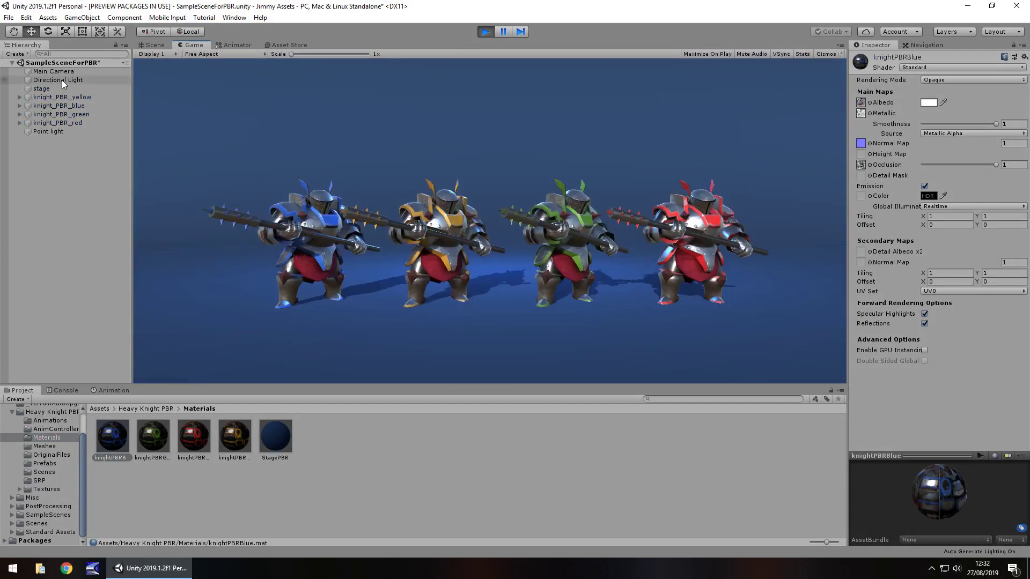
Enable post-processing on Main Camera; give knightPBRBlue Albedo Alpha smoothness and normal strength 14.84
{"action": "left_click", "coordinate": [59, 71]}
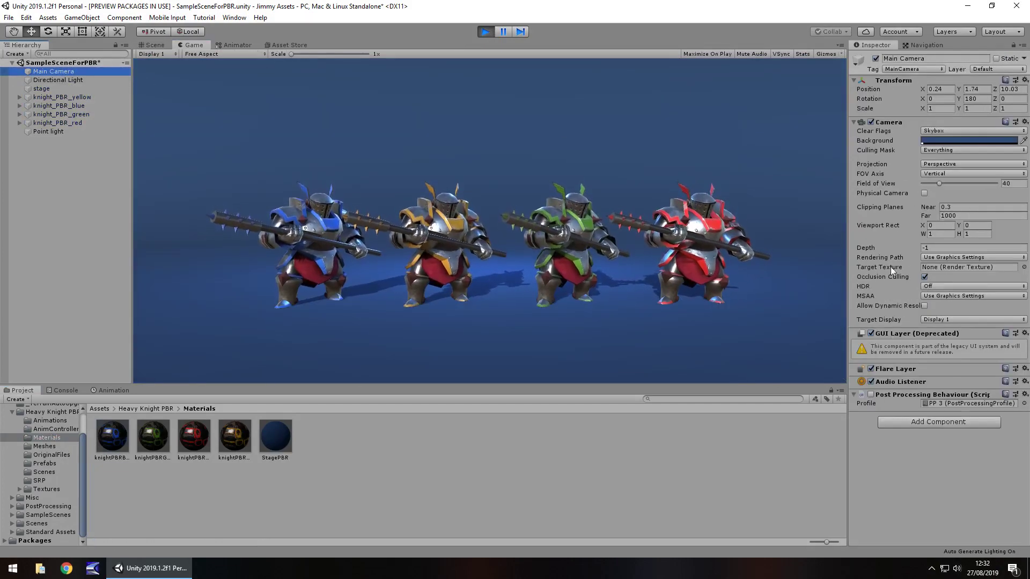
{"action": "left_click", "coordinate": [870, 395]}
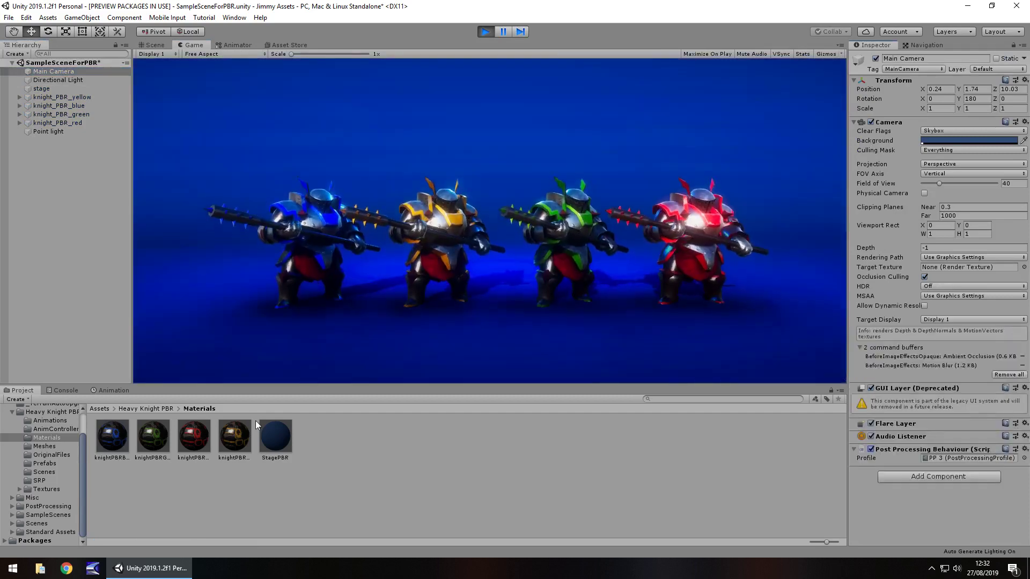
{"action": "left_click", "coordinate": [100, 439]}
{"action": "left_click", "coordinate": [938, 134]}
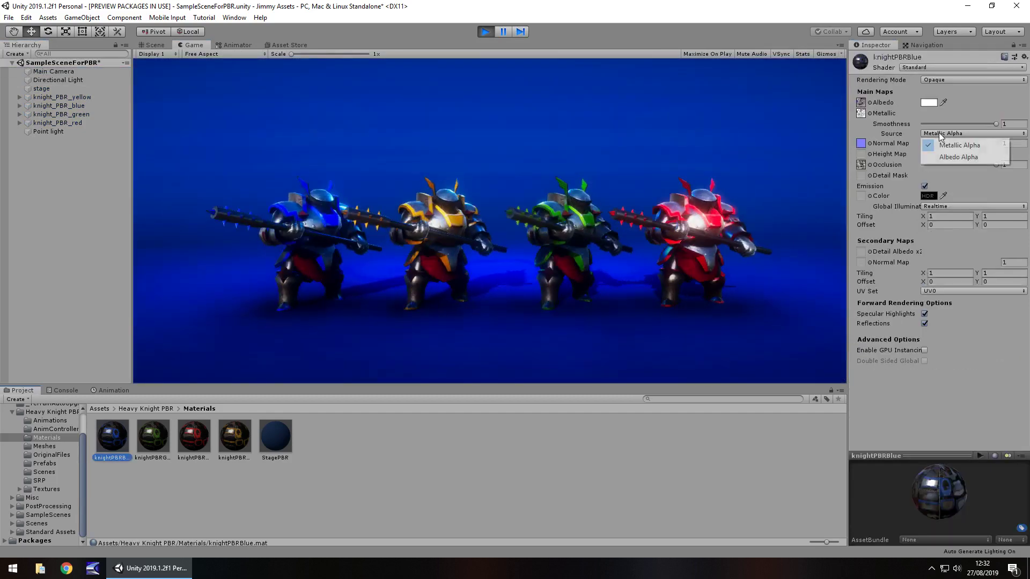
{"action": "left_click", "coordinate": [950, 158]}
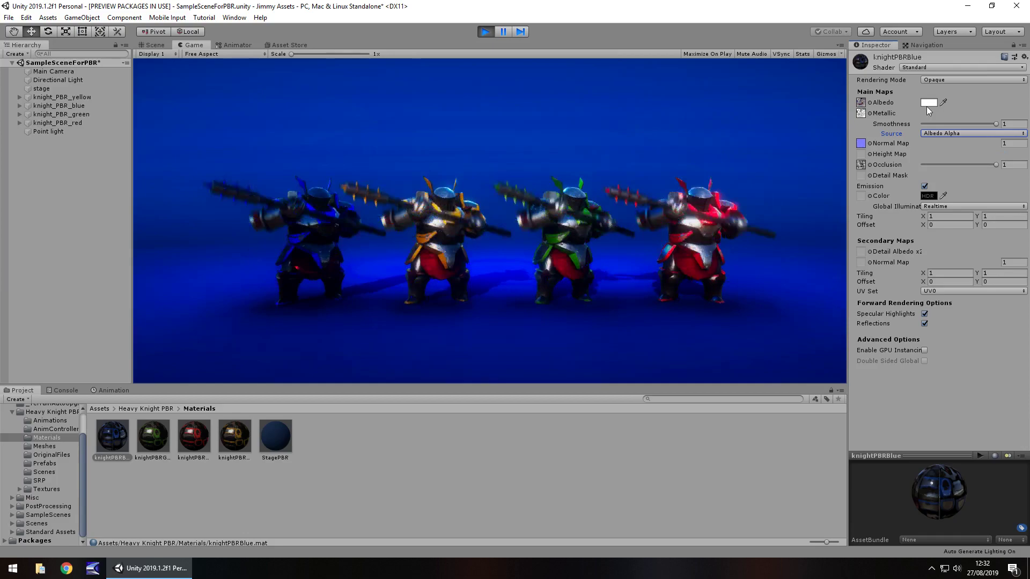
{"action": "mouse_move", "coordinate": [945, 146]}
{"action": "left_mouse_down"}
{"action": "mouse_move", "coordinate": [1029, 150]}
{"action": "mouse_move", "coordinate": [65, 154]}
{"action": "mouse_move", "coordinate": [176, 155]}
{"action": "mouse_move", "coordinate": [0, 249]}
{"action": "left_mouse_up"}
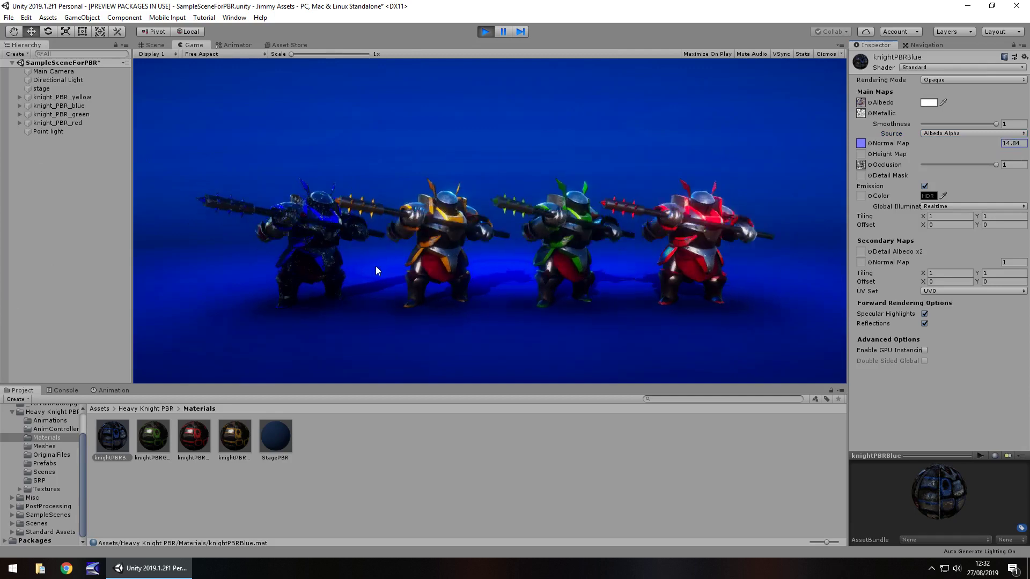
Set the knightPBRBlue albedo colour to black and open the Textures/knightPBRBlue folder
{"action": "left_click", "coordinate": [927, 102]}
{"action": "left_click_drag", "start_coordinate": [131, 123], "coordinate": [240, 190]}
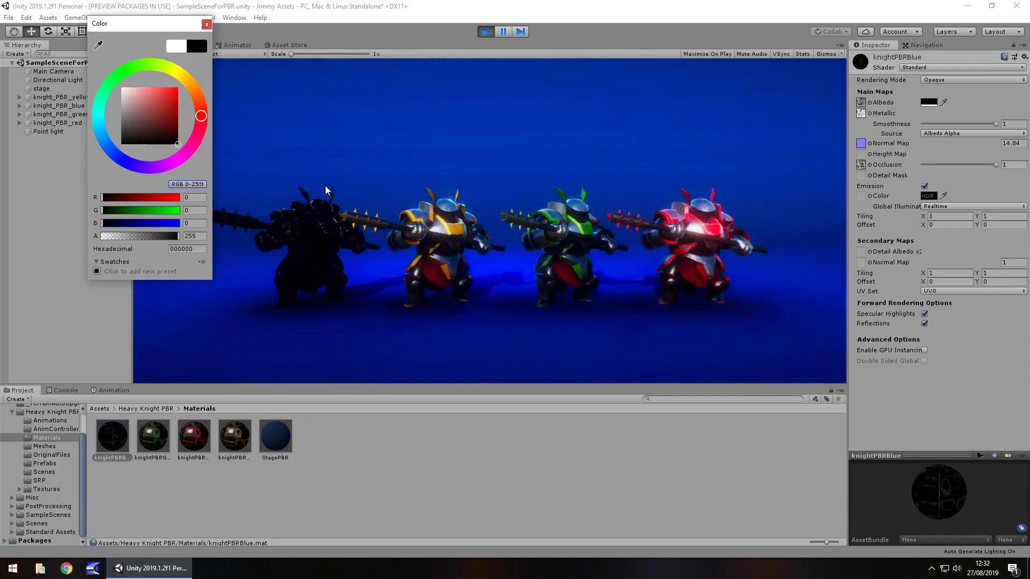
{"action": "left_click", "coordinate": [207, 24]}
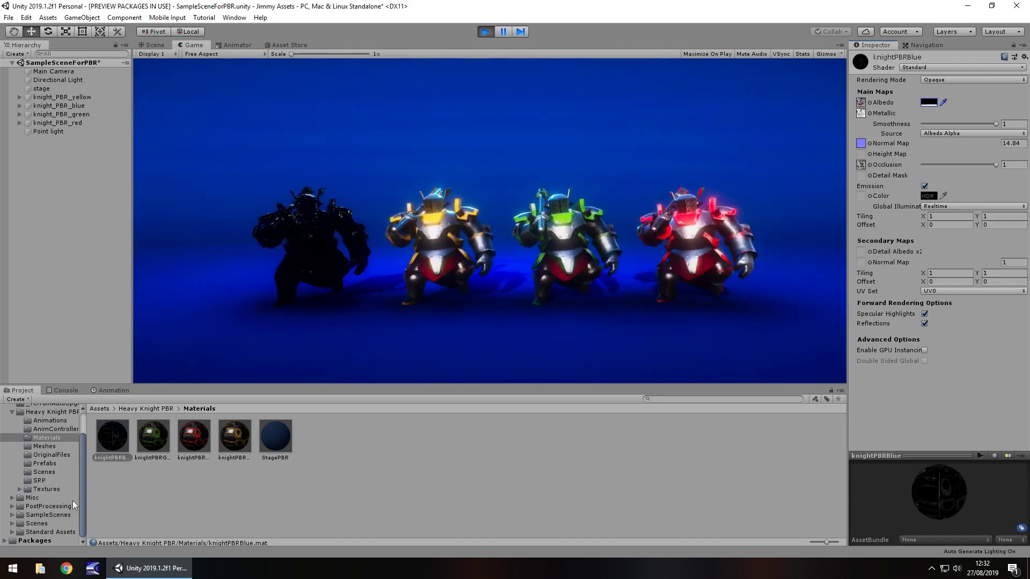
{"action": "left_click", "coordinate": [40, 490]}
{"action": "double_click", "coordinate": [121, 448]}
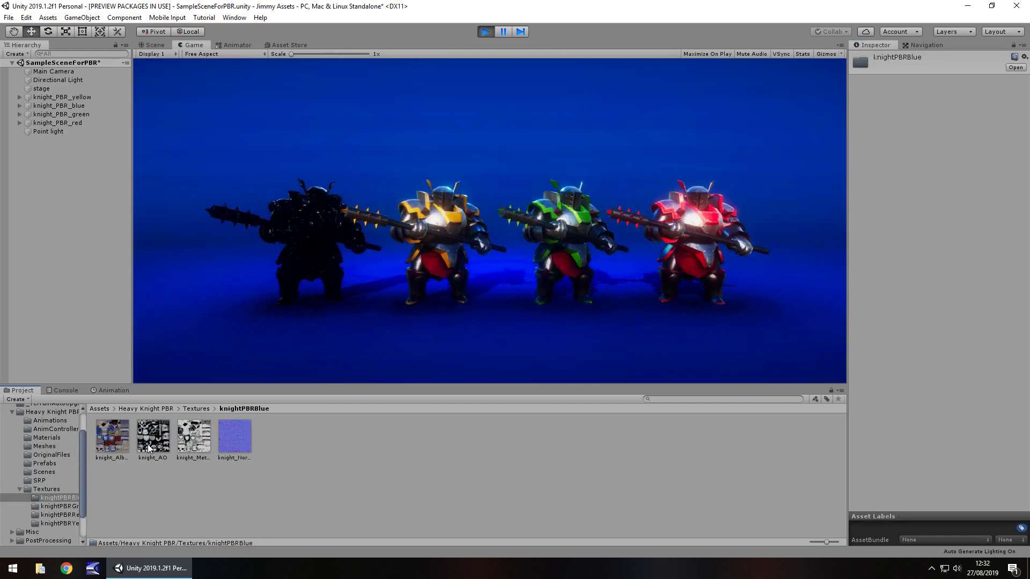
Browse OriginalFiles and Meshes, ending on the Animations folder with twelve knight clips
{"action": "left_click", "coordinate": [54, 455]}
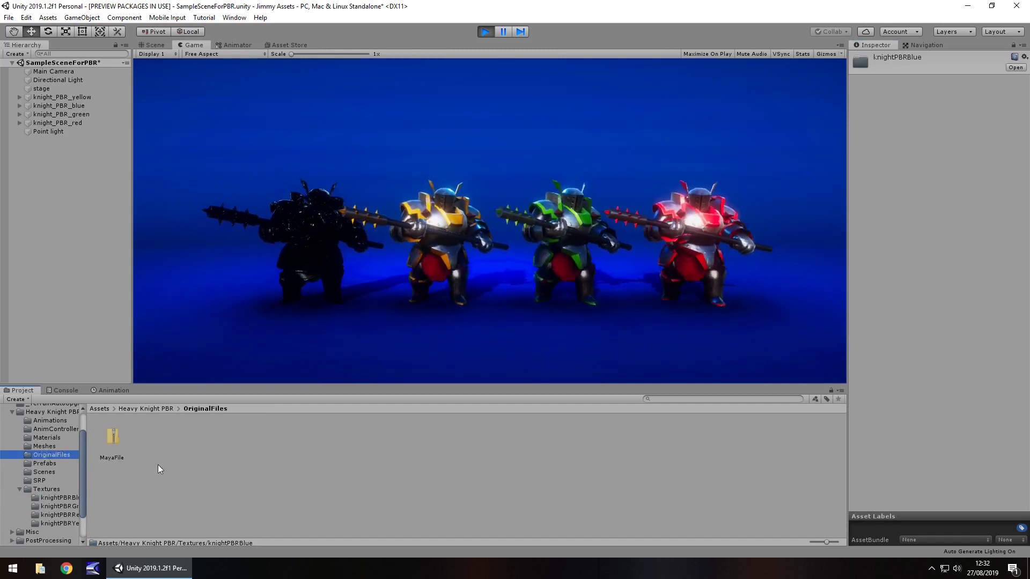
{"action": "left_click", "coordinate": [46, 446]}
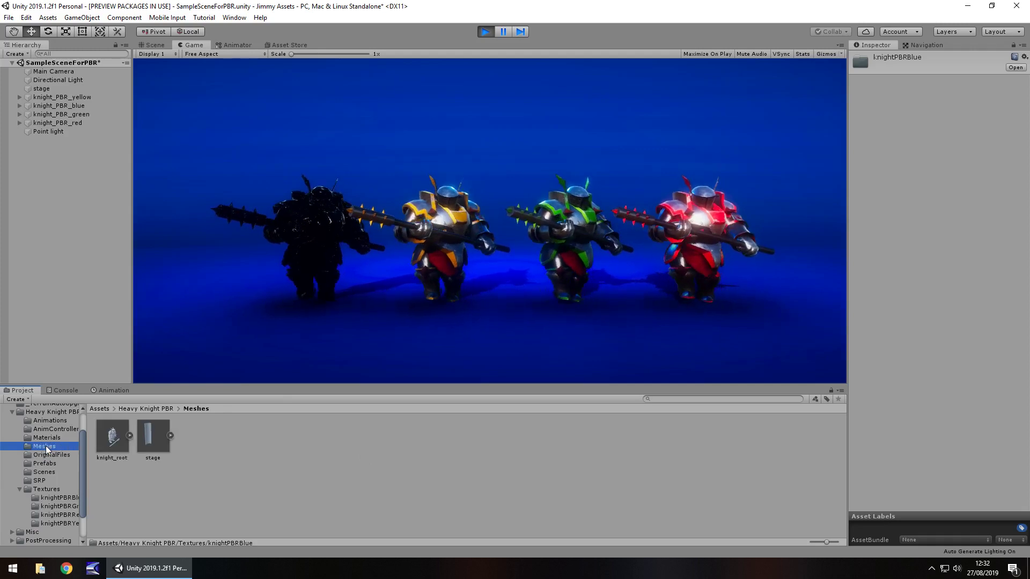
{"action": "left_click", "coordinate": [41, 455]}
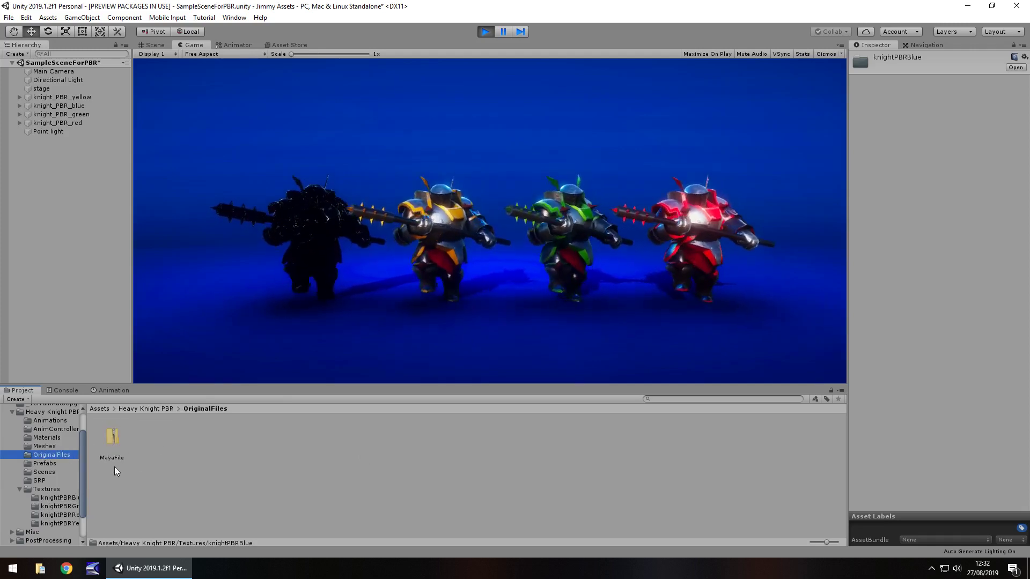
{"action": "left_click", "coordinate": [49, 422]}
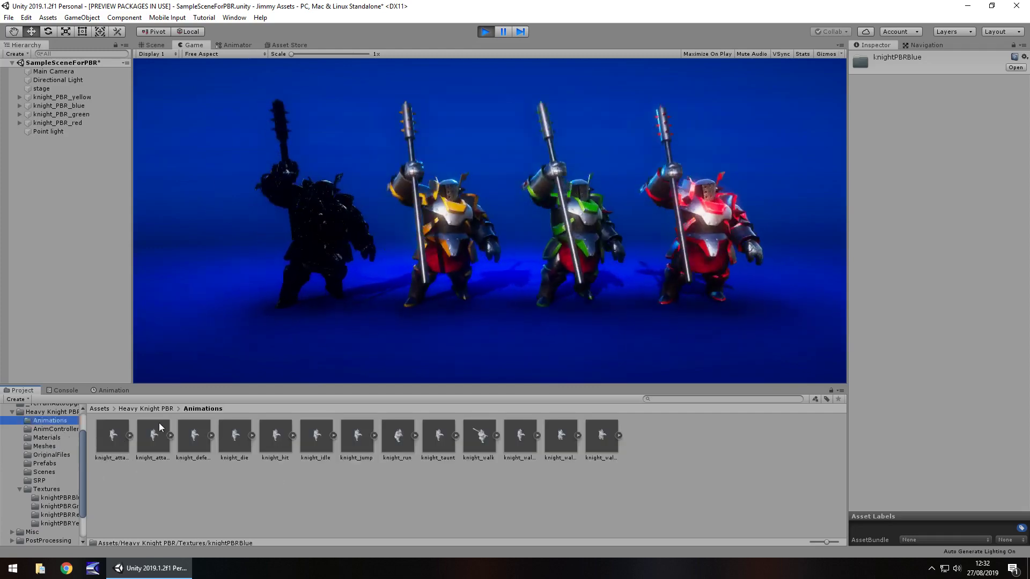
Visit the Heavy Knight PBR store page, then return to the playing Game view
{"action": "left_click", "coordinate": [286, 45]}
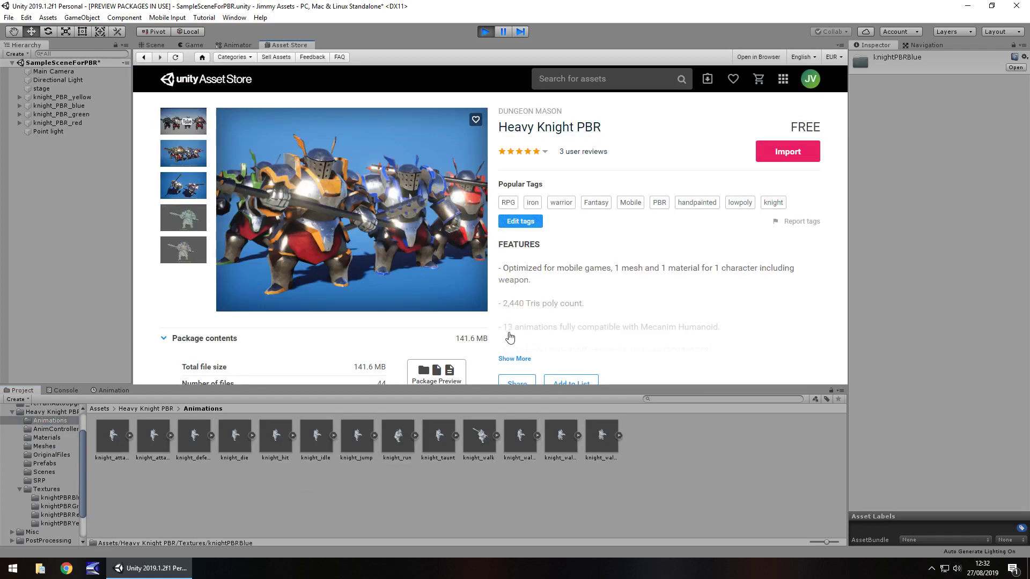
{"action": "left_click", "coordinate": [190, 45]}
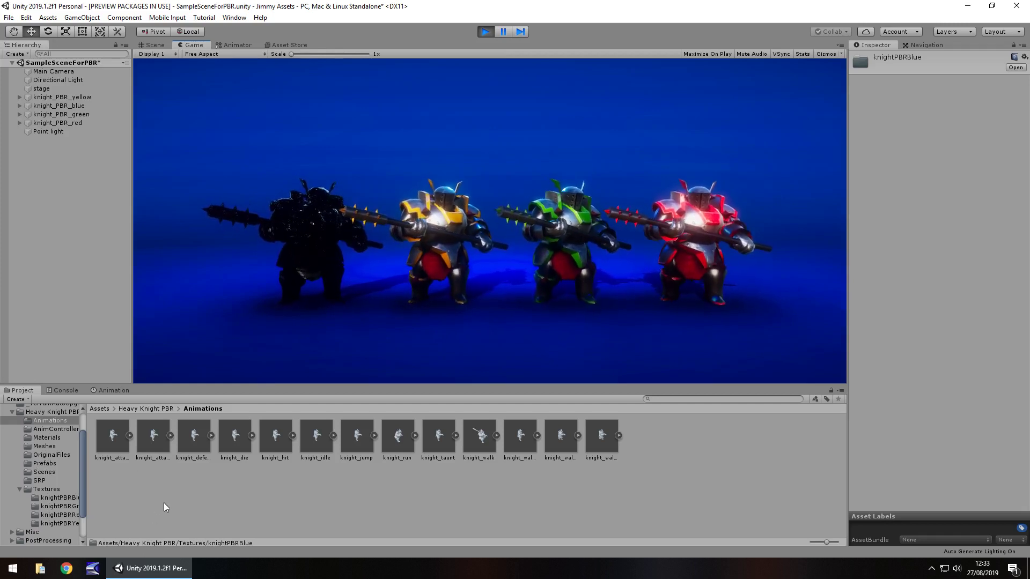
Undo the knightPBRBlue edits with Ctrl+Z so the knight is blue again, then deselect
{"action": "left_click", "coordinate": [304, 496]}
{"action": "key", "text": "ctrl+z"}
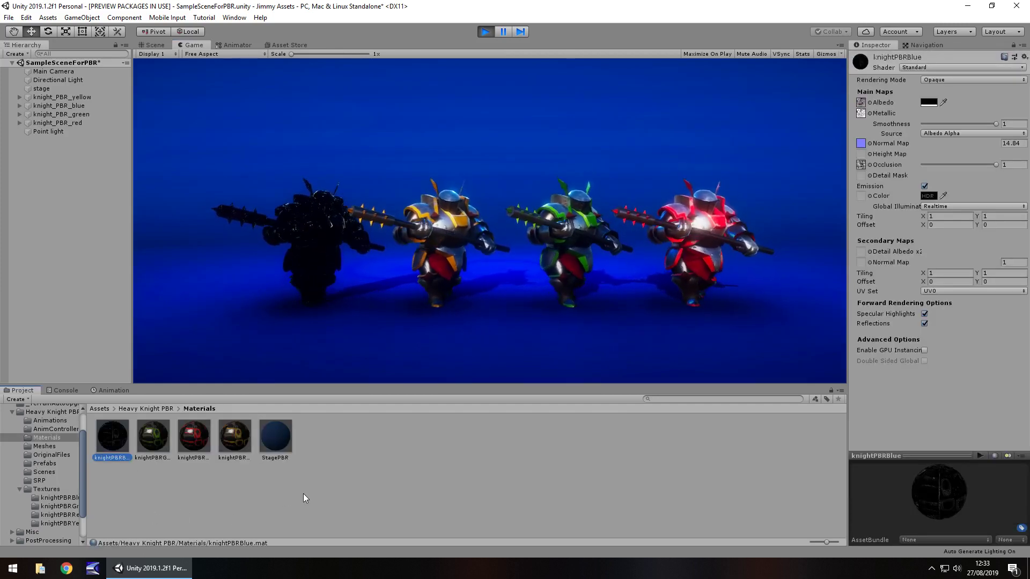
{"action": "key", "text": "ctrl+z"}
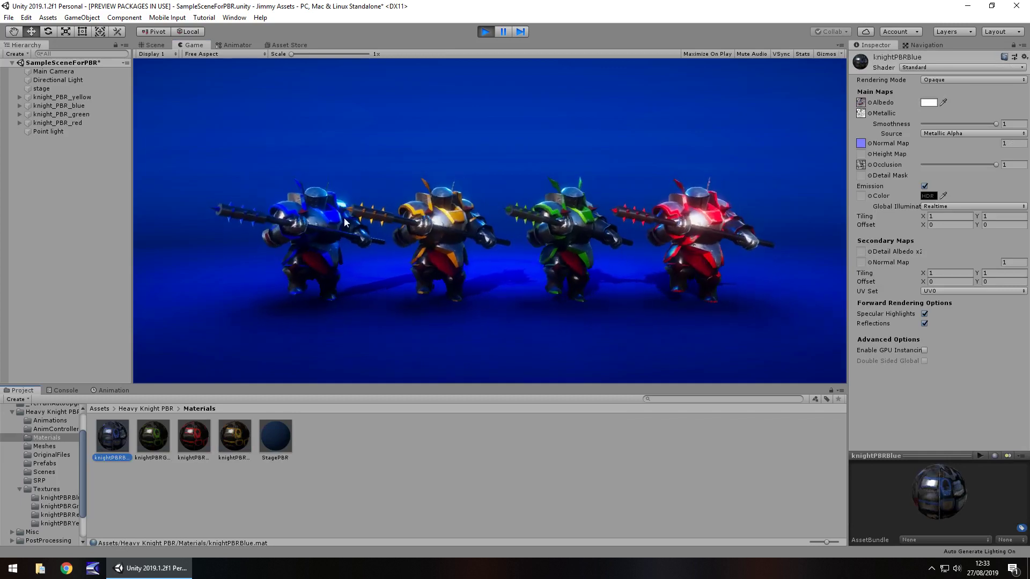
{"action": "left_click", "coordinate": [449, 460]}
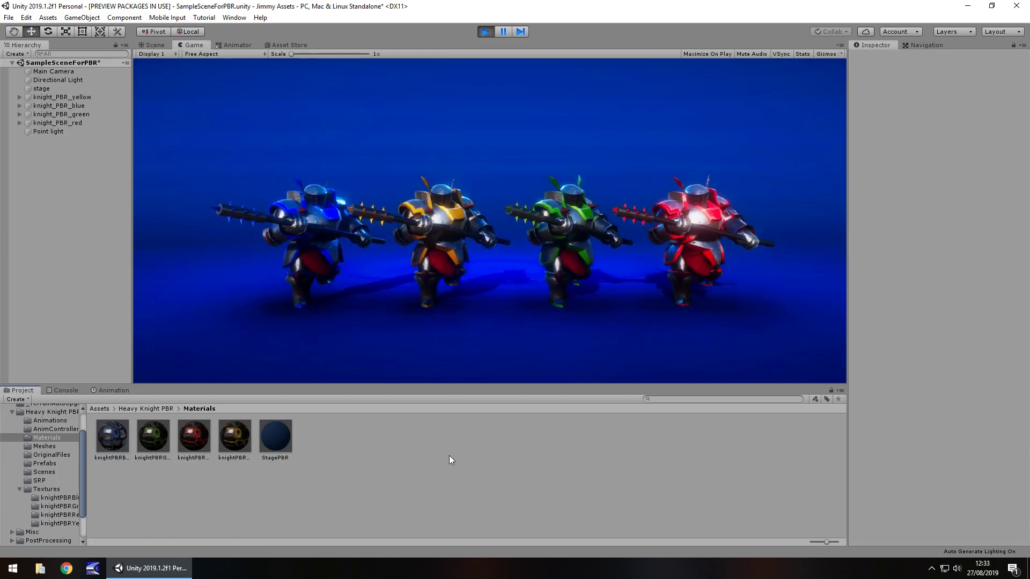